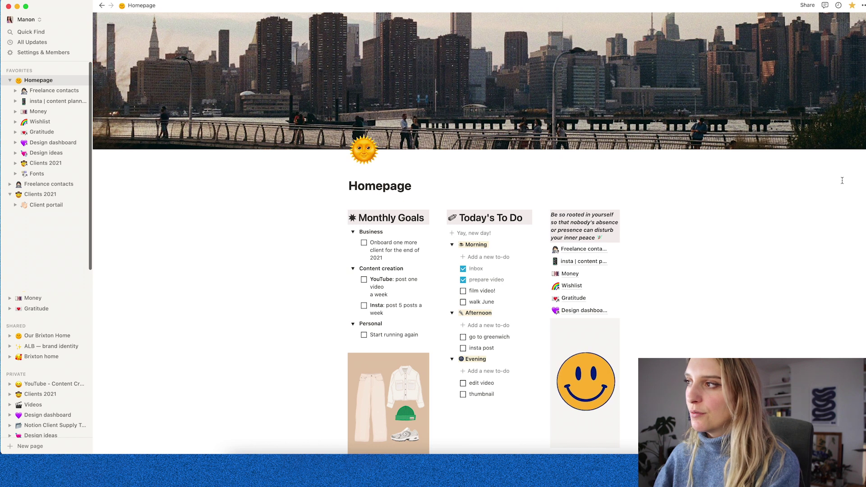
# - Look through the Homepage from the monthly goals down to the More stuff section
pyautogui.scroll(-3, 842, 181)
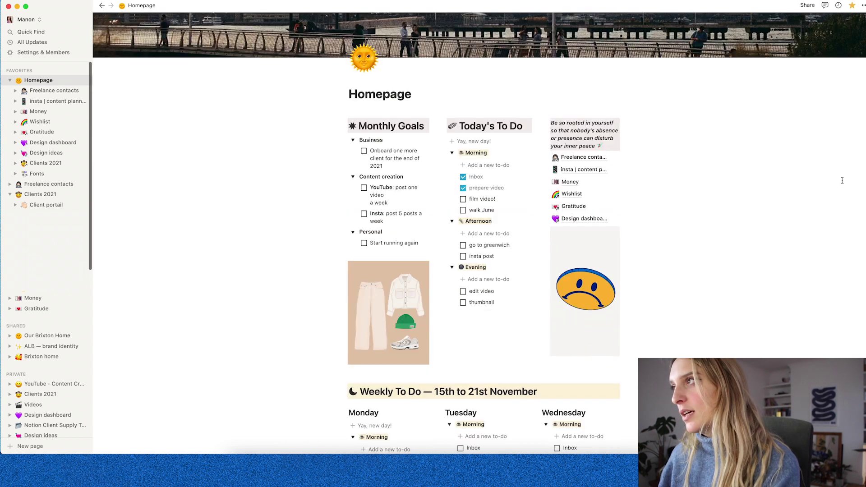
pyautogui.scroll(-4, 841, 180)
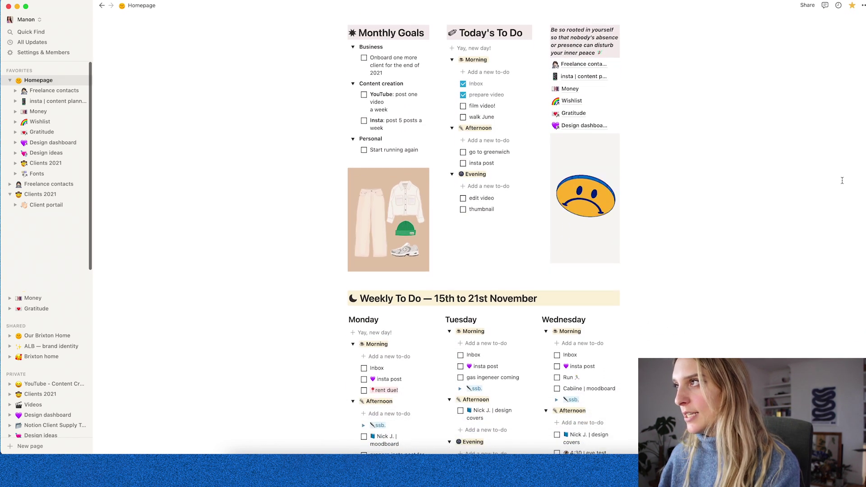
pyautogui.scroll(-7, 842, 181)
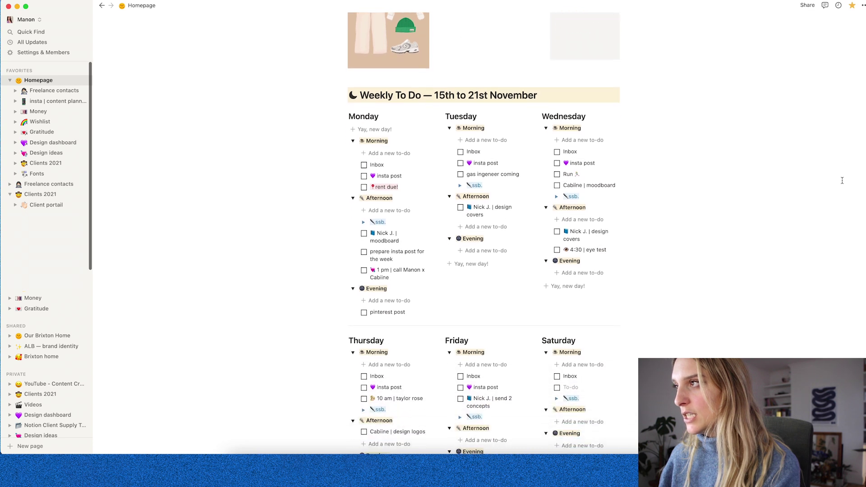
pyautogui.scroll(-6, 841, 180)
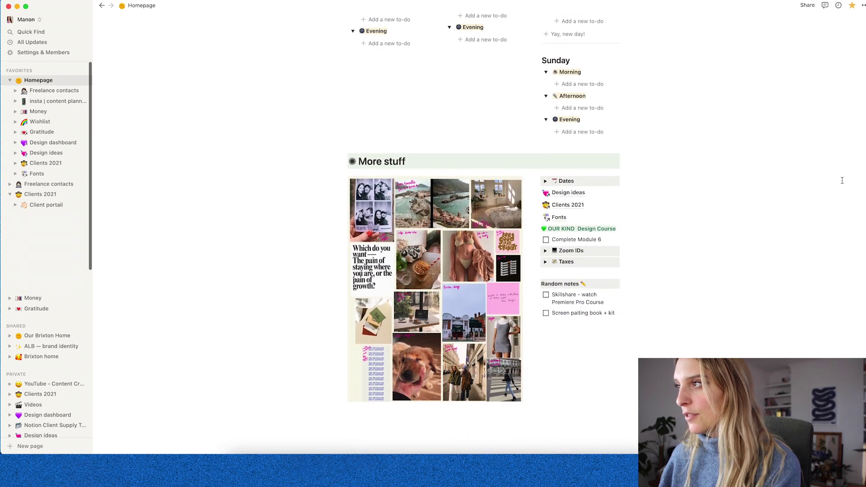
pyautogui.scroll(20, 842, 181)
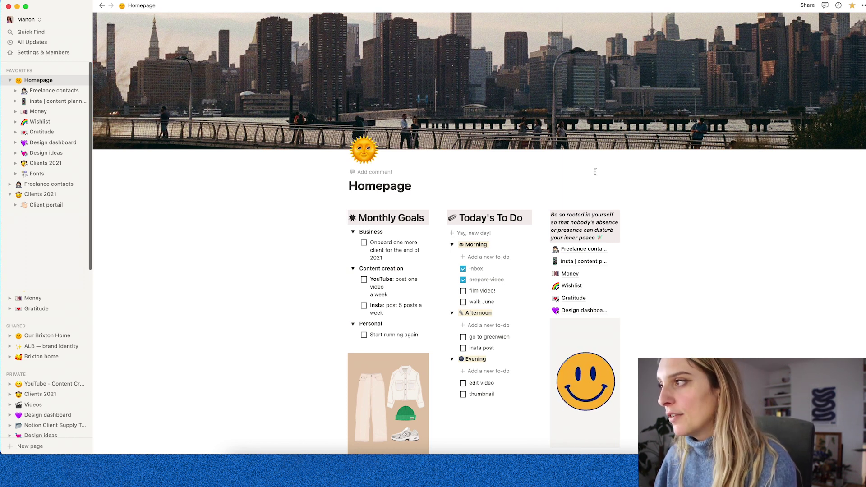
# - Collapse the Afternoon and Evening toggles under Today's To Do, and expand them again
pyautogui.click(451, 313)
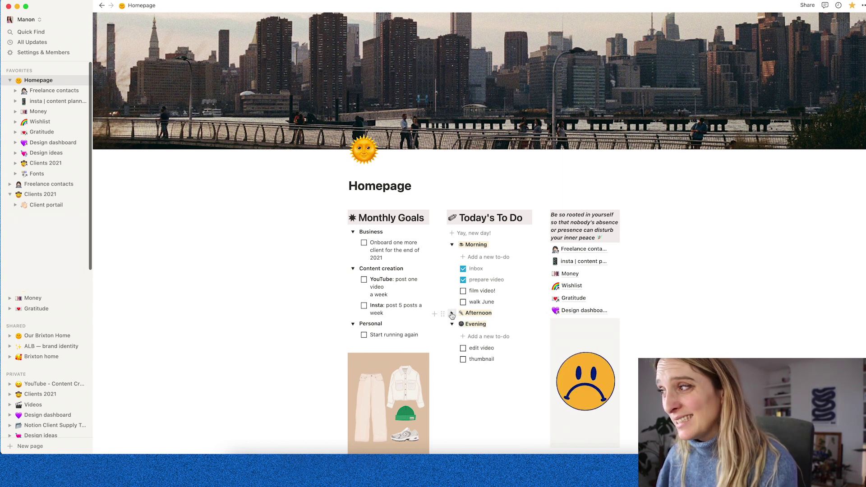
pyautogui.click(452, 324)
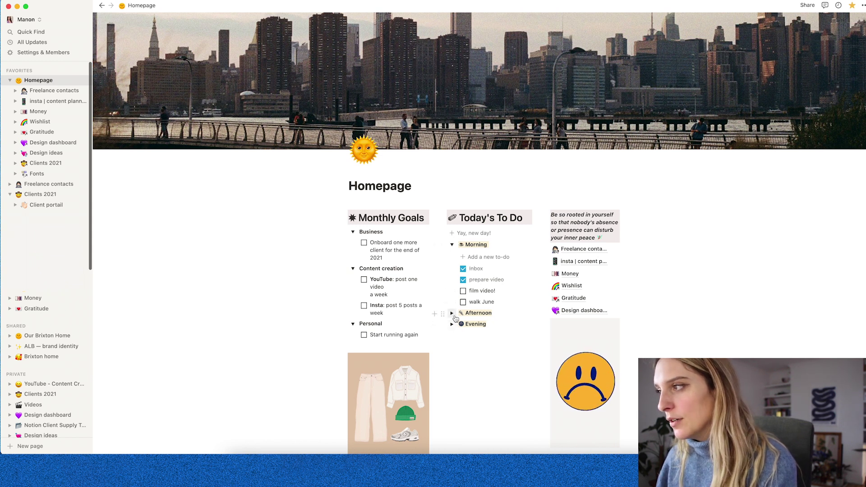
pyautogui.click(452, 313)
pyautogui.click(451, 313)
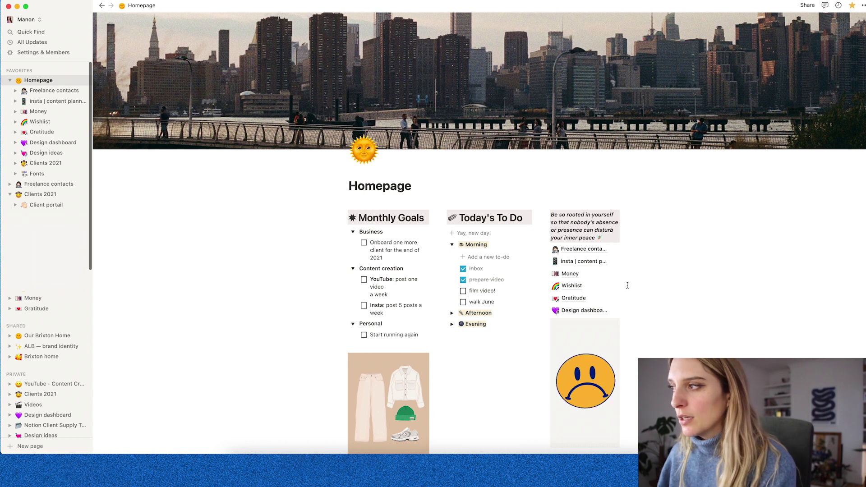
pyautogui.click(451, 313)
# - Check off the "film video!" and "walk June" morning to-dos, and uncheck both again
pyautogui.click(463, 291)
pyautogui.click(463, 302)
pyautogui.click(462, 291)
pyautogui.click(463, 302)
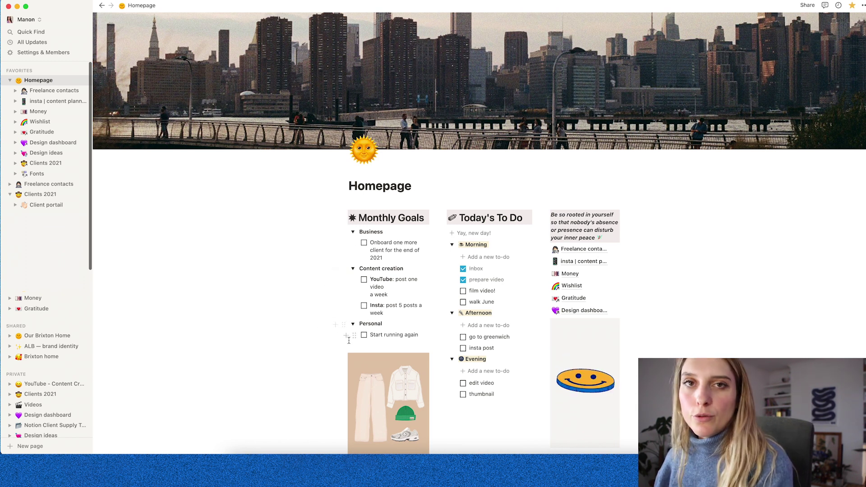
# - Examine the Homepage's page links and images, the Weekly To Do plan and the More stuff section
pyautogui.scroll(-3, 594, 248)
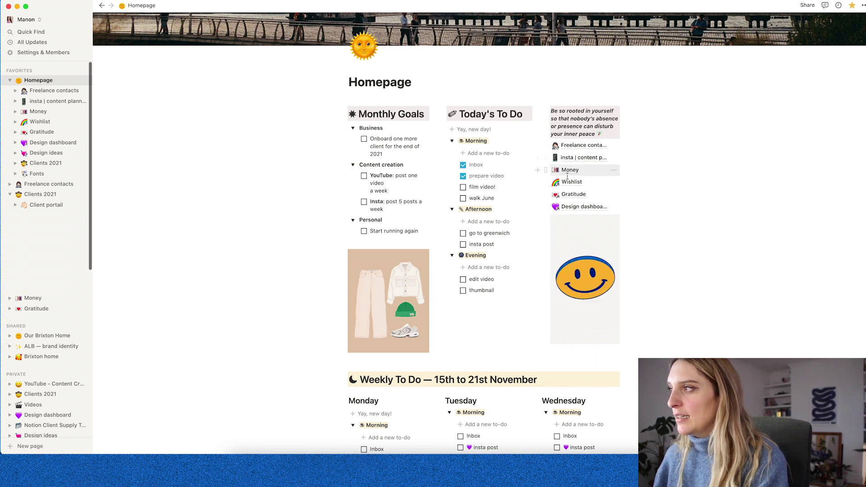
pyautogui.scroll(1, 665, 150)
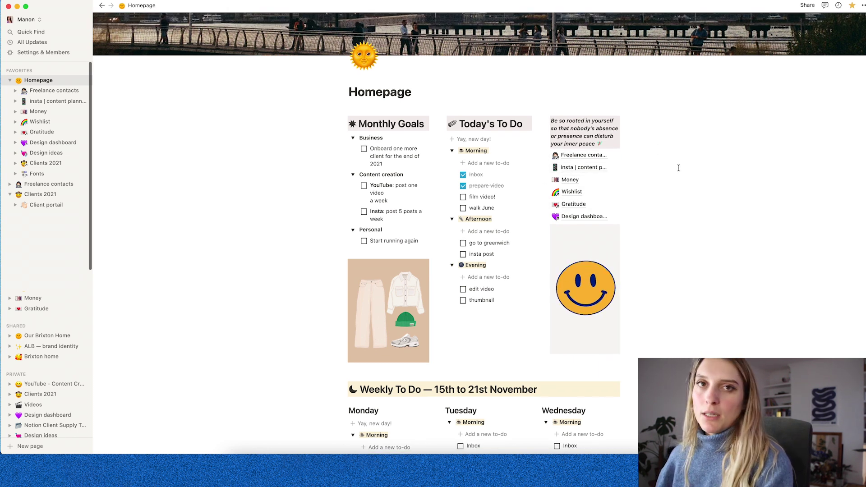
pyautogui.scroll(-5, 677, 166)
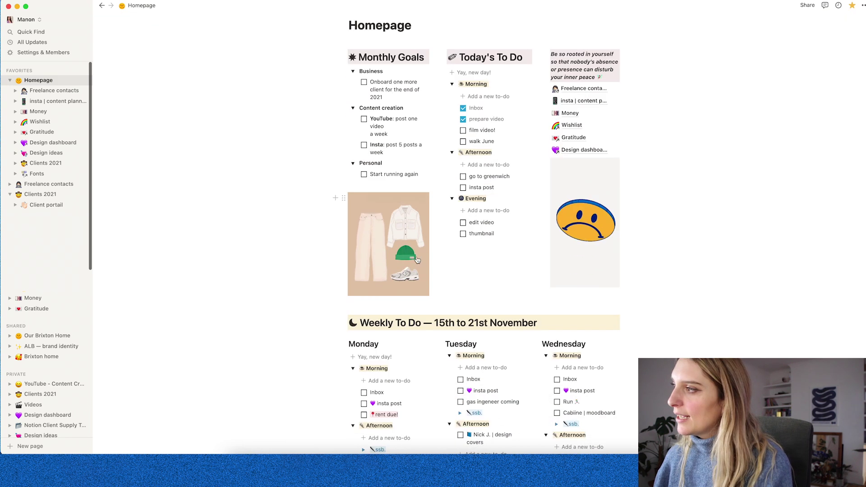
pyautogui.scroll(4, 644, 196)
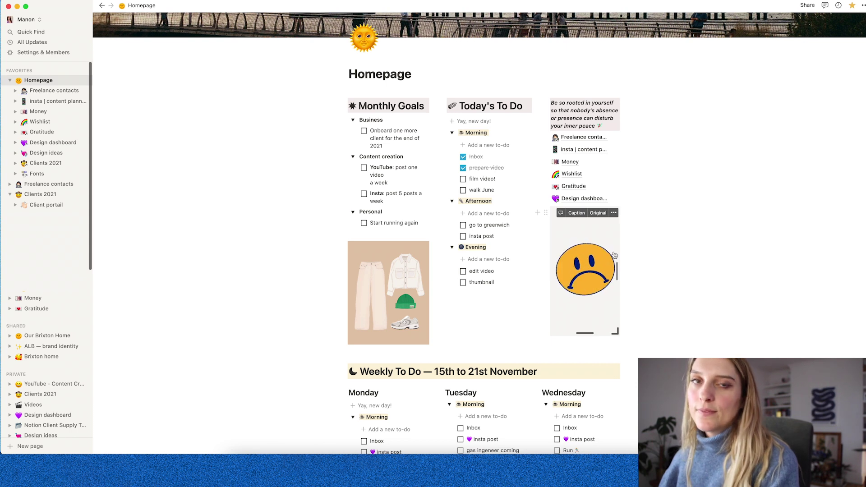
pyautogui.scroll(1, 707, 300)
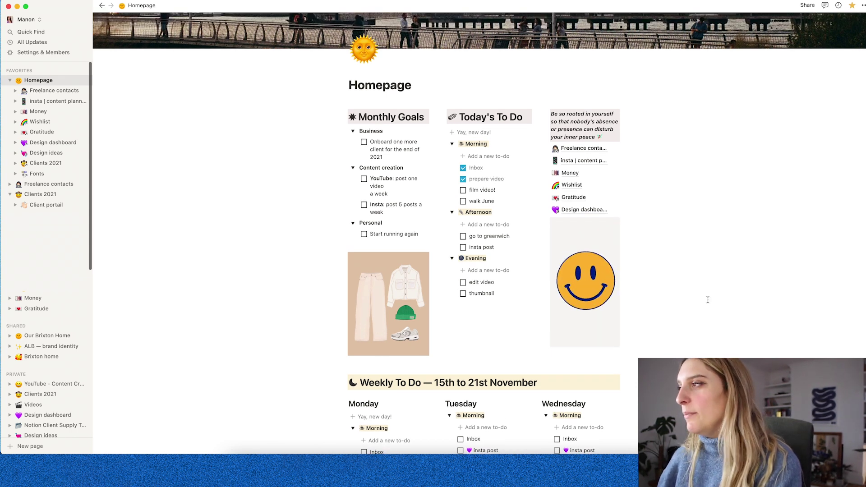
pyautogui.scroll(-5, 707, 300)
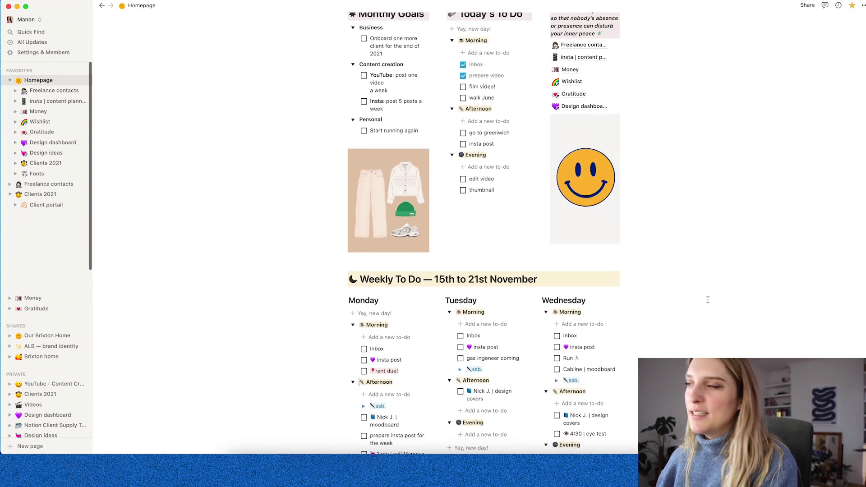
pyautogui.scroll(-10, 707, 300)
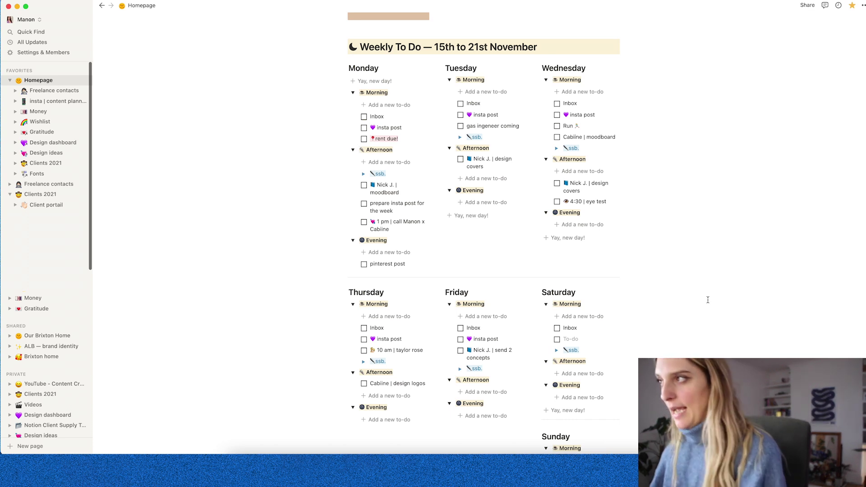
pyautogui.scroll(-10, 708, 299)
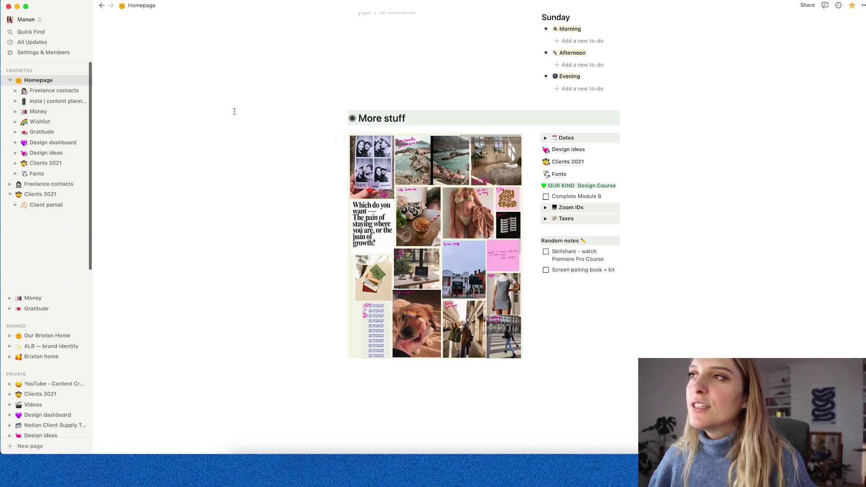
# - Open the Freelance contacts page and examine the Date and Status columns of the Freelance Oct-Nov 2021 table
pyautogui.click(53, 94)
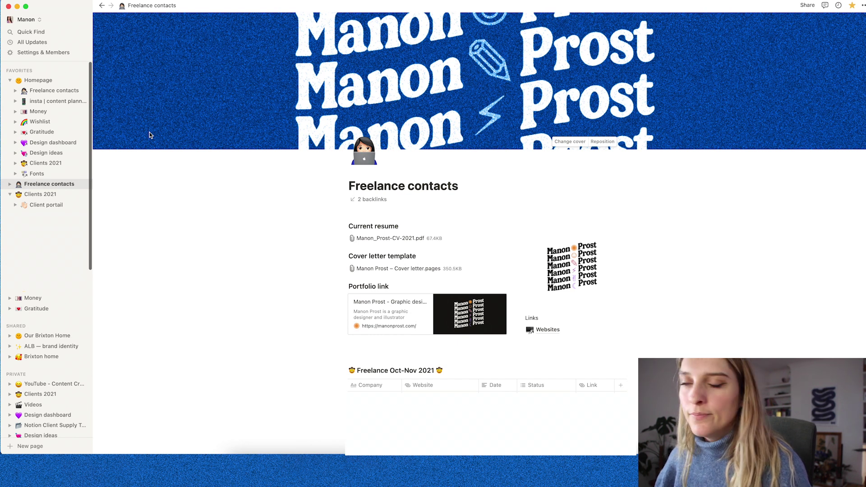
pyautogui.scroll(-5, 150, 131)
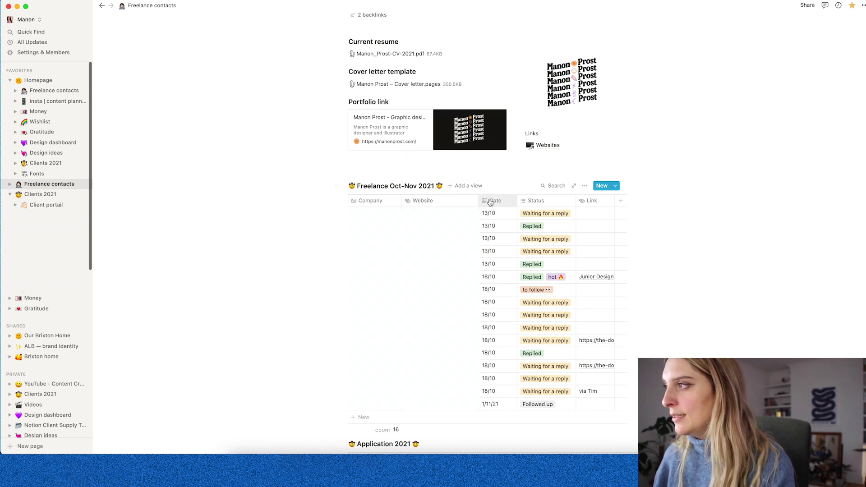
pyautogui.click(541, 226)
pyautogui.press('Escape')
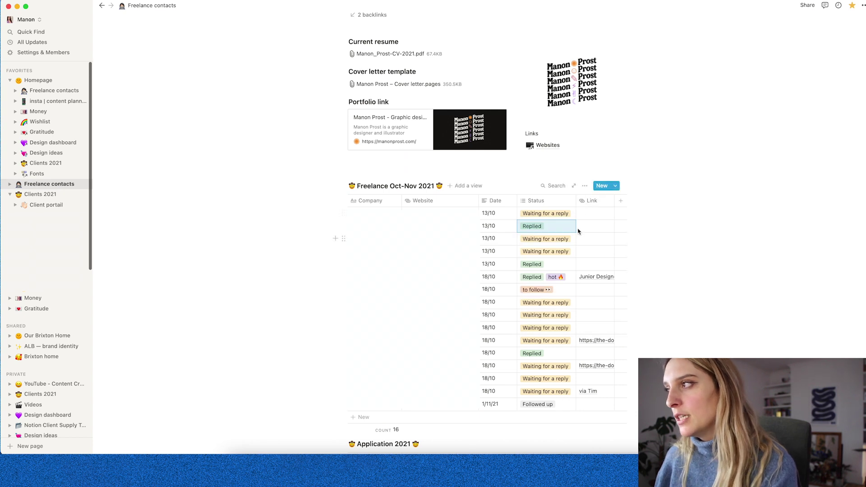
pyautogui.press('Escape')
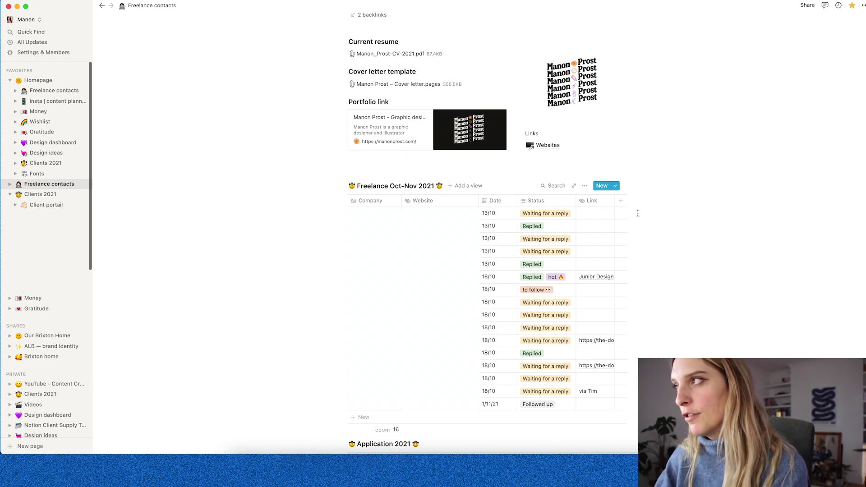
pyautogui.scroll(5, 266, 235)
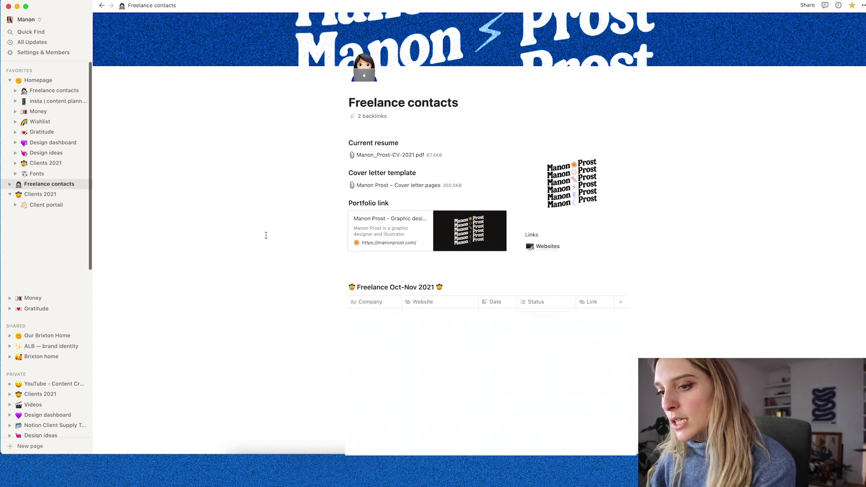
# - On the Client portail board, move all three Completed cards back to Next and advance Kick-off call to In progress
pyautogui.click(47, 205)
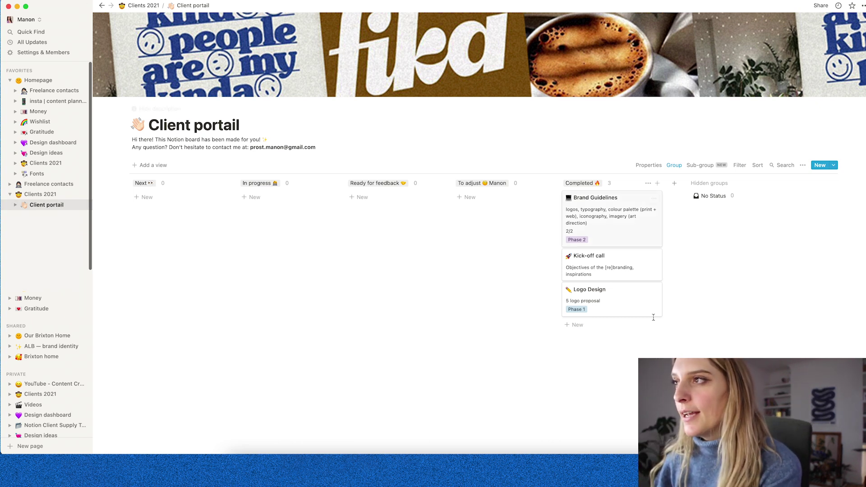
pyautogui.moveTo(629, 308); pyautogui.dragTo(203, 215)
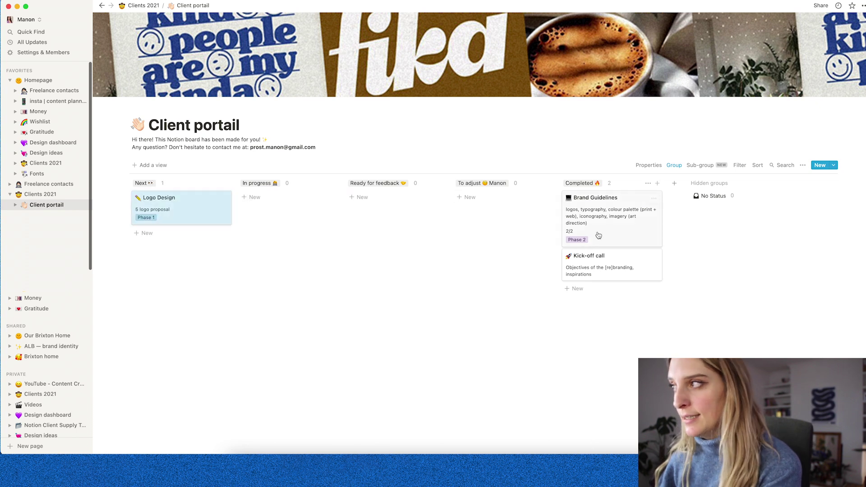
pyautogui.moveTo(624, 258); pyautogui.dragTo(189, 199)
pyautogui.moveTo(608, 205); pyautogui.dragTo(204, 259)
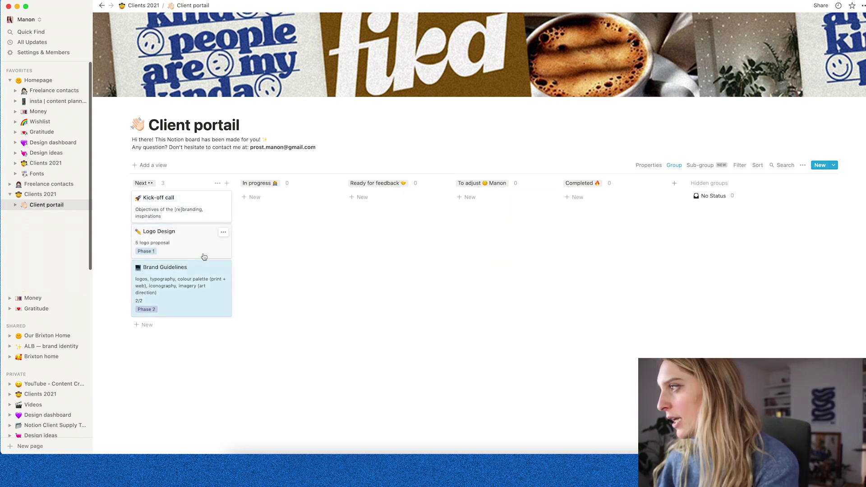
pyautogui.click(254, 258)
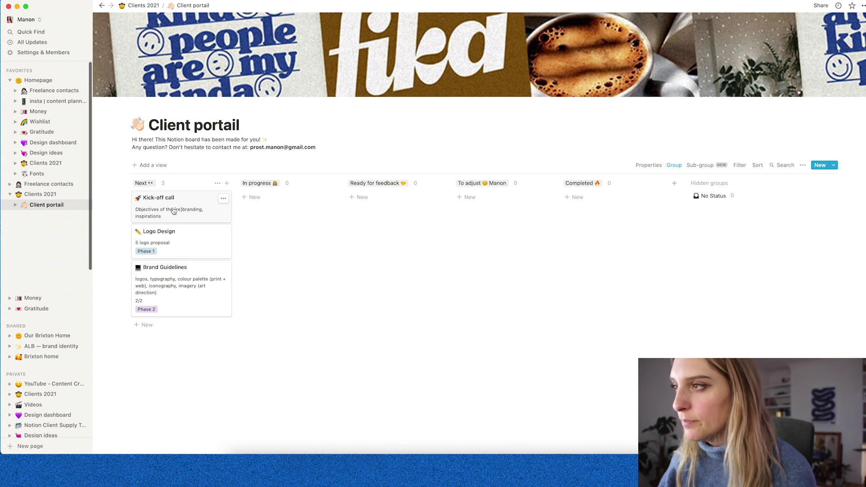
pyautogui.moveTo(175, 211); pyautogui.dragTo(288, 205)
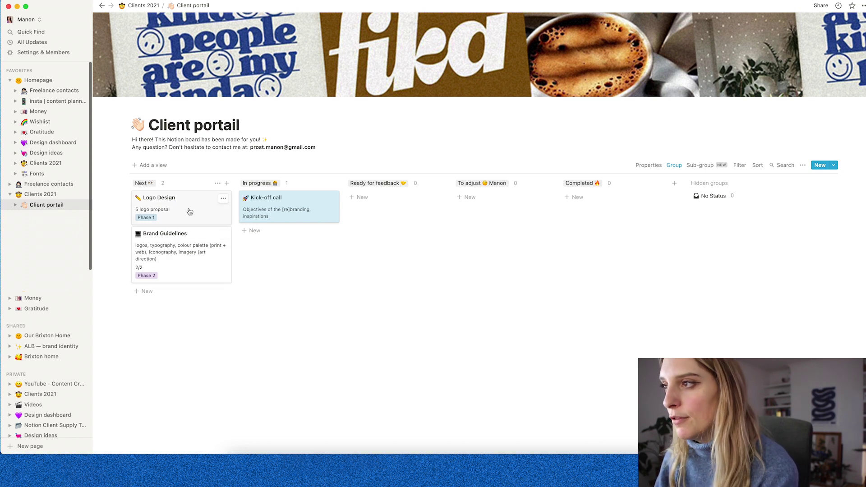
# - Set the Revision(s) property of the Brand Guidelines card to 1/3 and return to the board
pyautogui.click(174, 256)
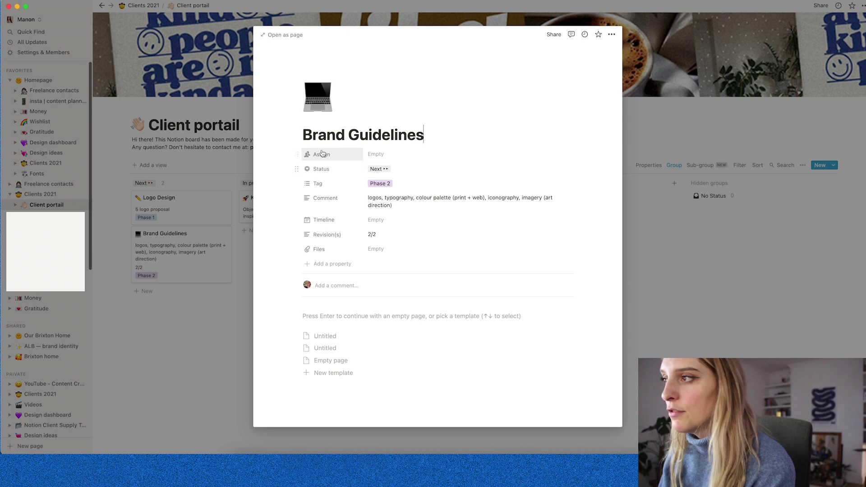
pyautogui.click(386, 235)
pyautogui.press('super+a')
pyautogui.press('BackSpace')
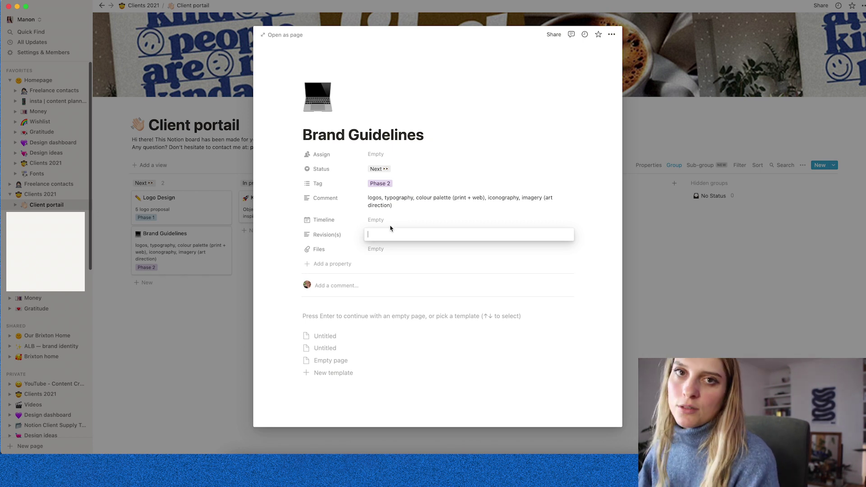
pyautogui.write('1/3')
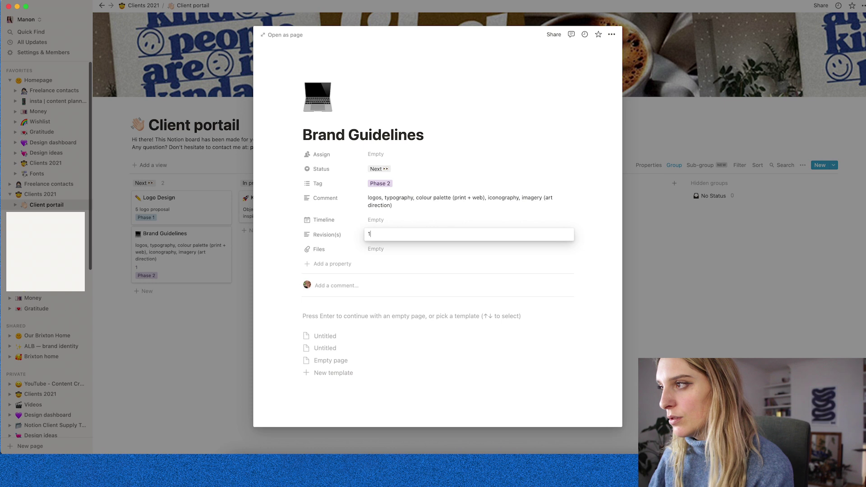
pyautogui.press('Return')
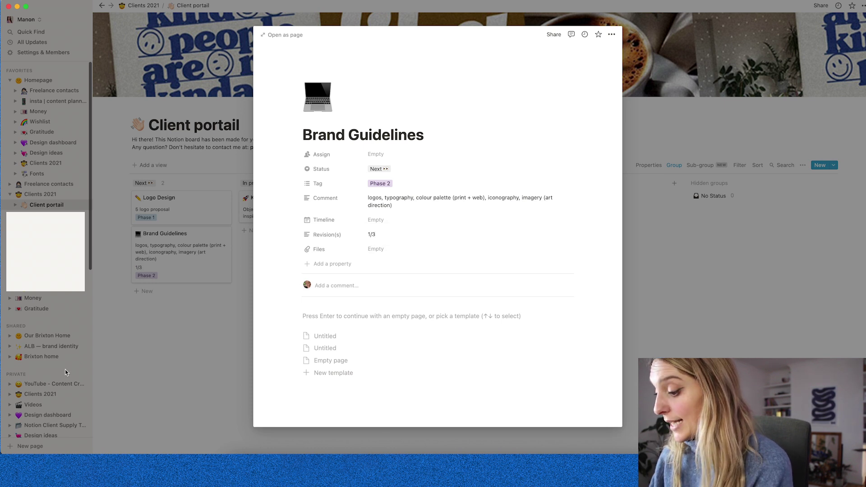
pyautogui.click(139, 348)
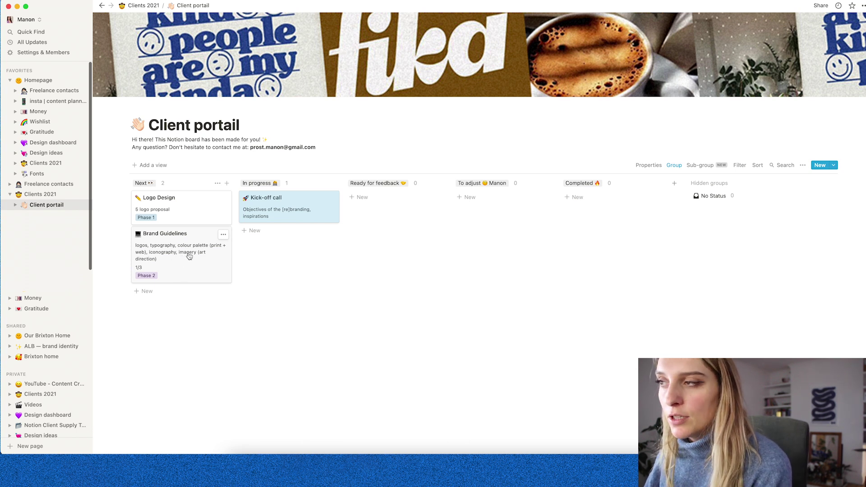
# - Move the Brand Guidelines card to Ready for feedback, on to To adjust, and back to Ready for feedback
pyautogui.moveTo(192, 246); pyautogui.dragTo(377, 207)
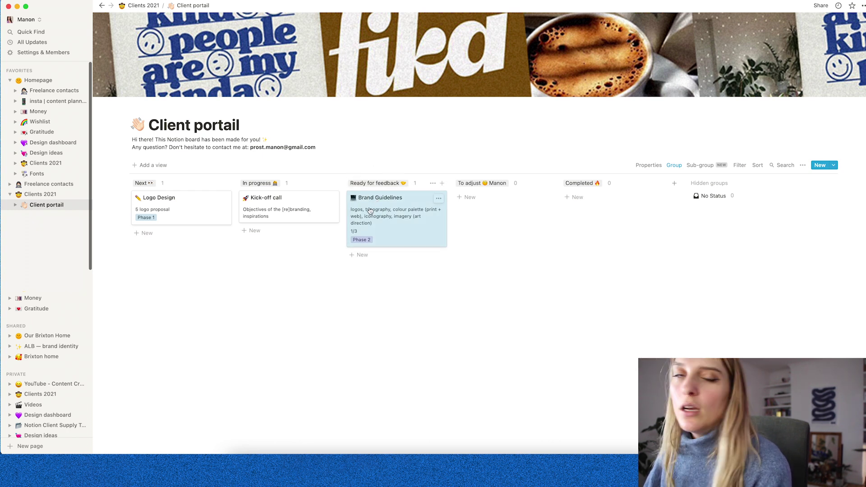
pyautogui.moveTo(370, 211); pyautogui.dragTo(491, 199)
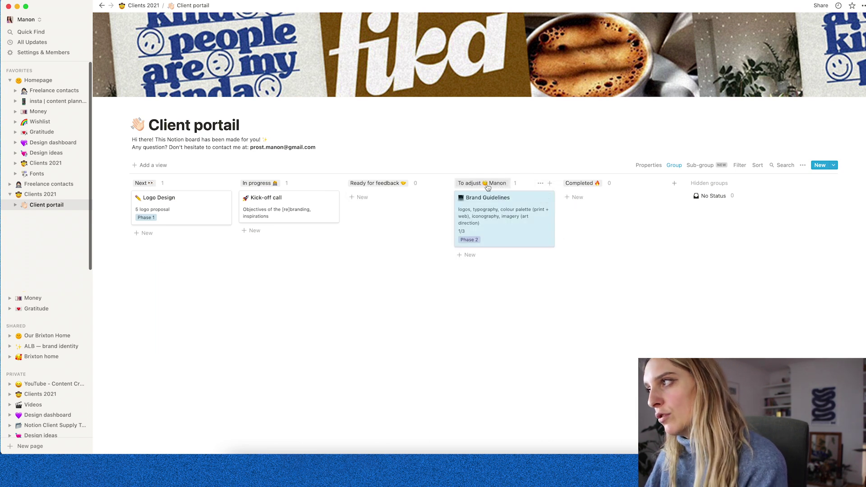
pyautogui.moveTo(503, 208); pyautogui.dragTo(369, 194)
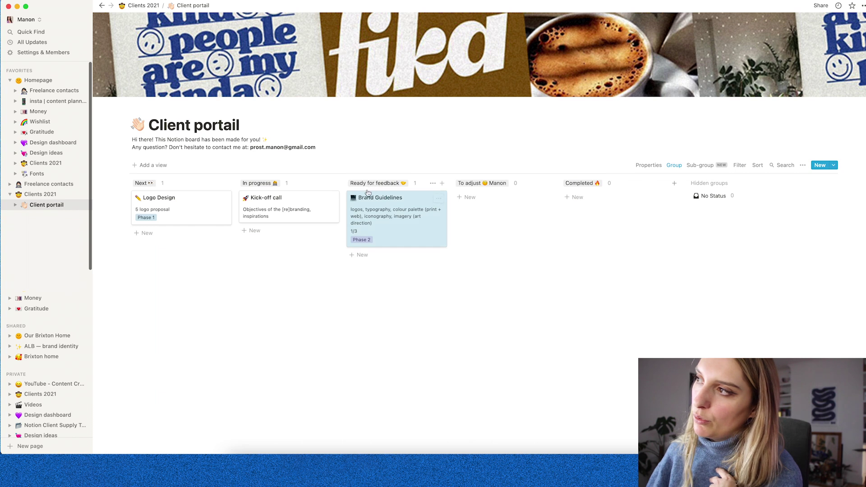
# - Set the Revision(s) property of the Brand Guidelines card to 2/3
pyautogui.click(383, 211)
pyautogui.click(372, 235)
pyautogui.moveTo(372, 235); pyautogui.dragTo(366, 236)
pyautogui.write('2/')
pyautogui.press('Return')
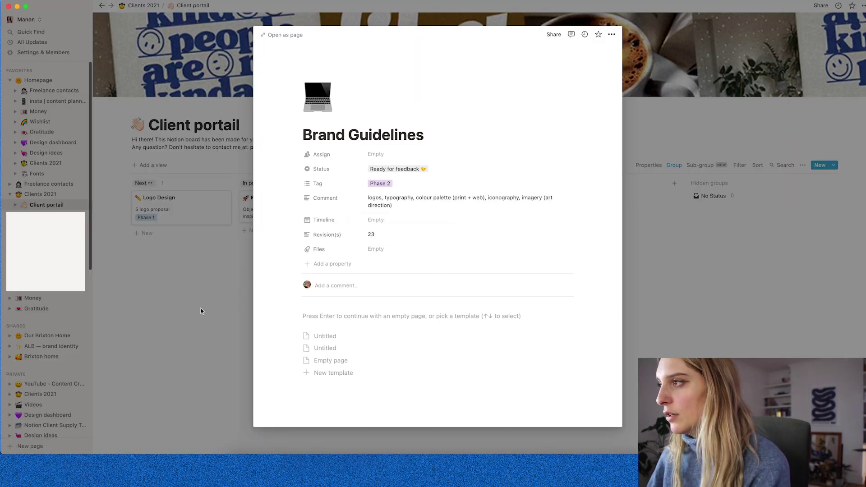
pyautogui.click(371, 234)
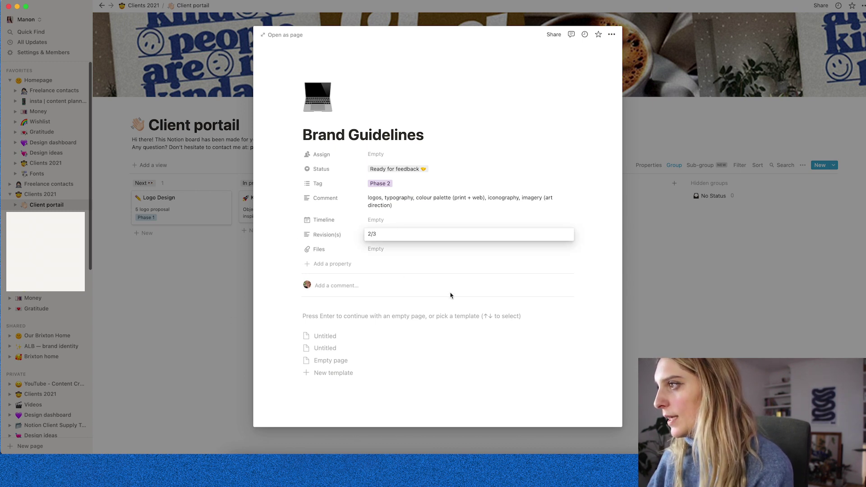
pyautogui.press('Escape')
# - Set the Brand Guidelines card's Timeline to run from November 8, 2021 to November 22, 2021 and return to the board
pyautogui.click(386, 221)
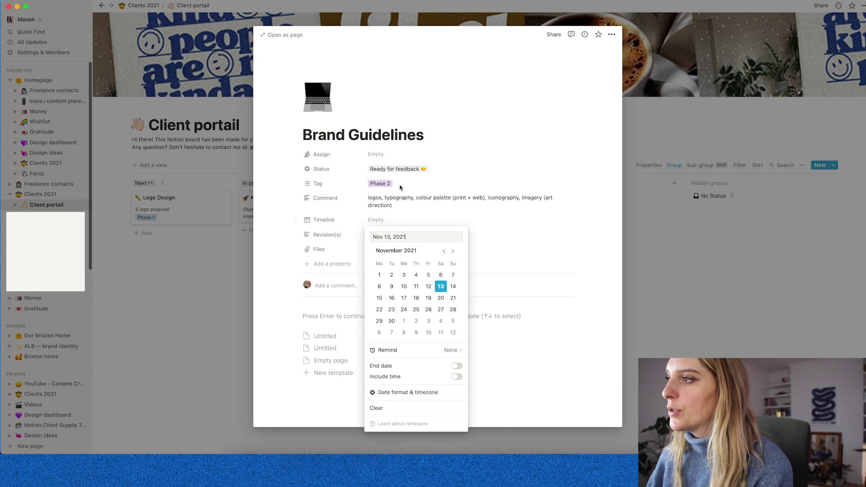
pyautogui.click(383, 288)
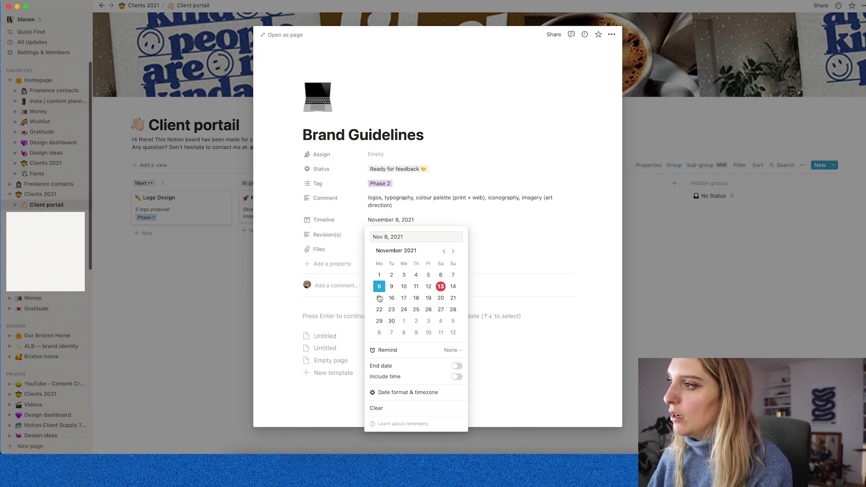
pyautogui.click(379, 309)
pyautogui.click(379, 286)
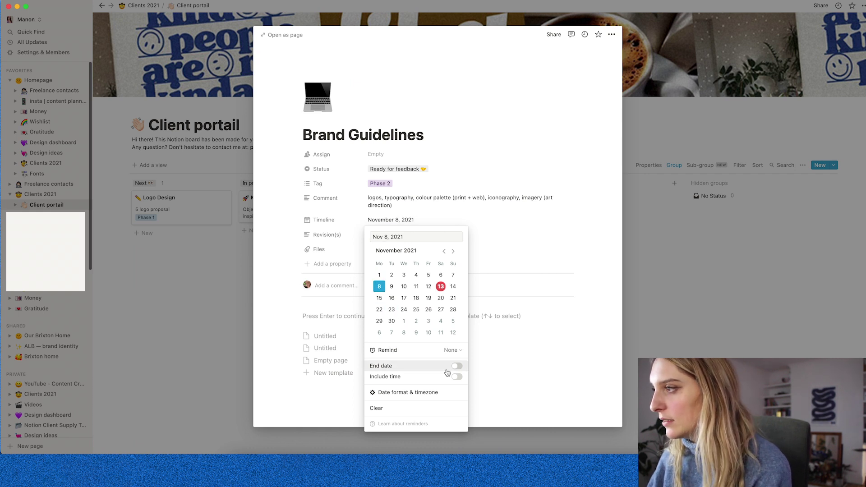
pyautogui.click(456, 366)
pyautogui.click(379, 309)
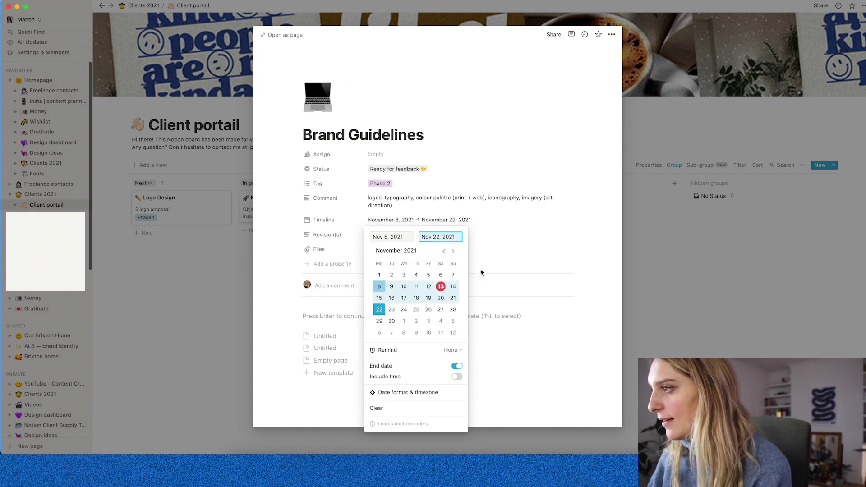
pyautogui.click(569, 277)
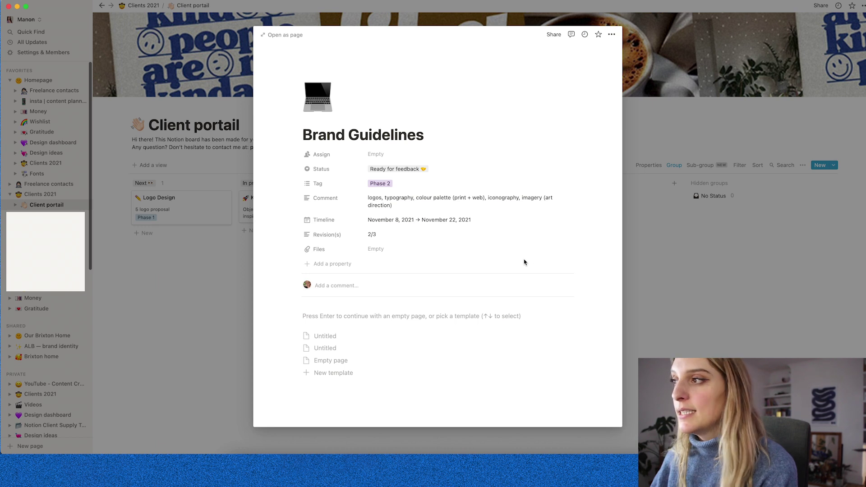
pyautogui.press('Escape')
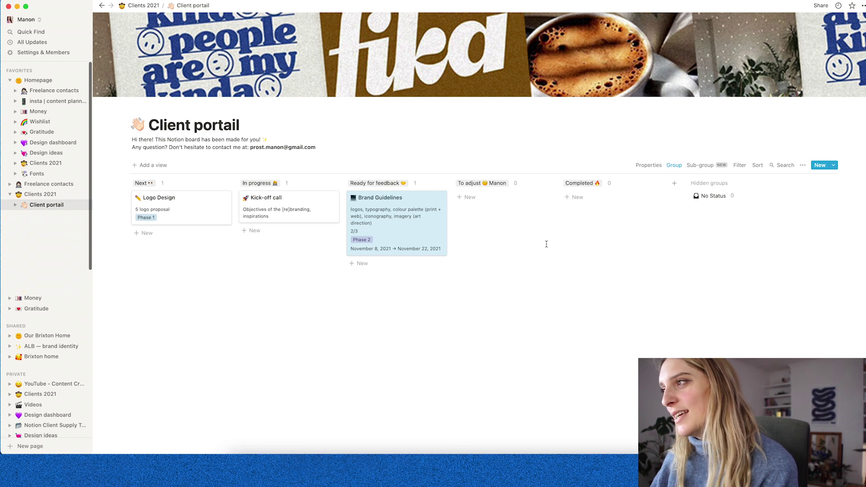
# - Move the Kick-off call and Brand Guidelines cards together back to the Next column
pyautogui.keyDown('shift'); pyautogui.click(291, 211); pyautogui.keyUp('shift')
pyautogui.moveTo(291, 211); pyautogui.dragTo(185, 210)
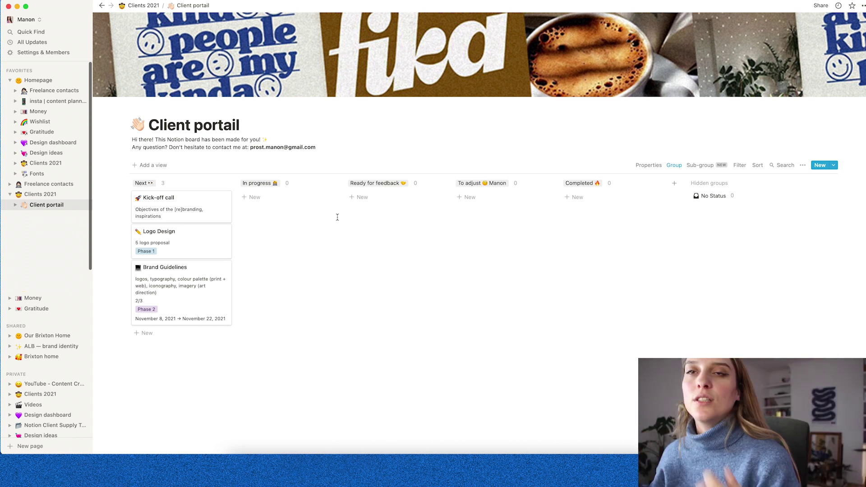
# - Go to the insta | content planning page and open the Skincare brands fav moodboard card from the In progress column
pyautogui.click(43, 103)
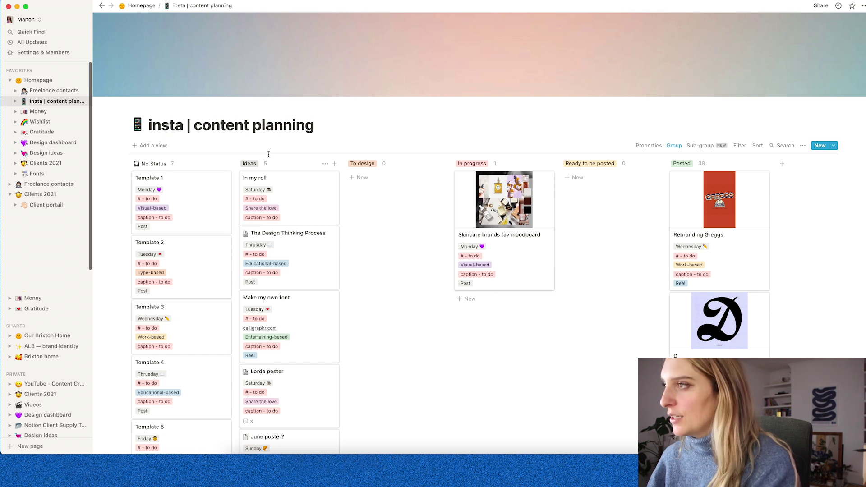
pyautogui.scroll(-3, 346, 241)
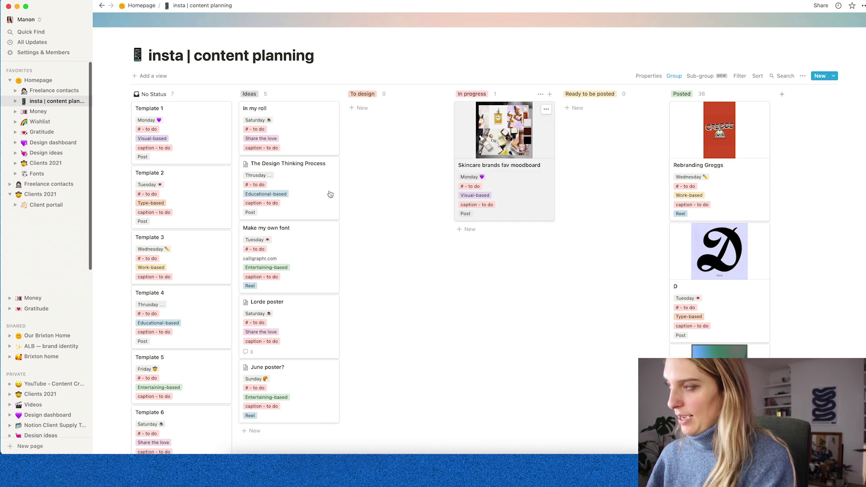
pyautogui.click(499, 165)
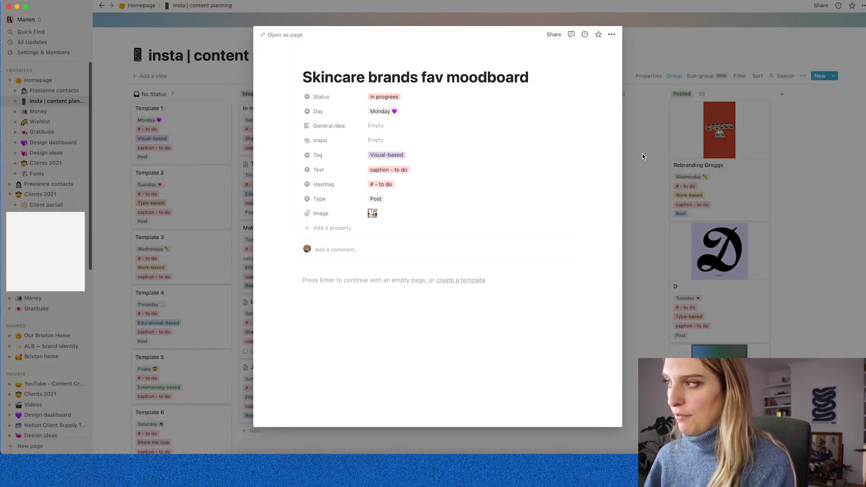
pyautogui.click(641, 109)
pyautogui.click(508, 132)
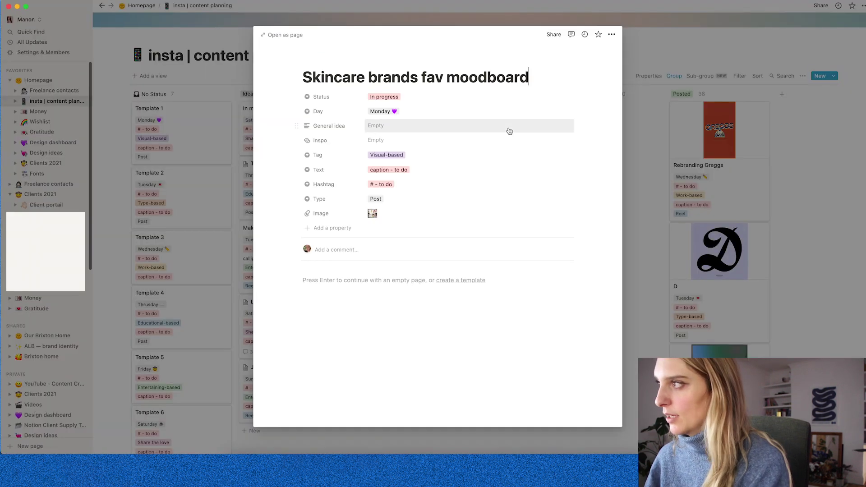
# - View the Skincare brands fav moodboard card's image enlarged, review its Text and Hashtag properties, and return to the board
pyautogui.click(372, 214)
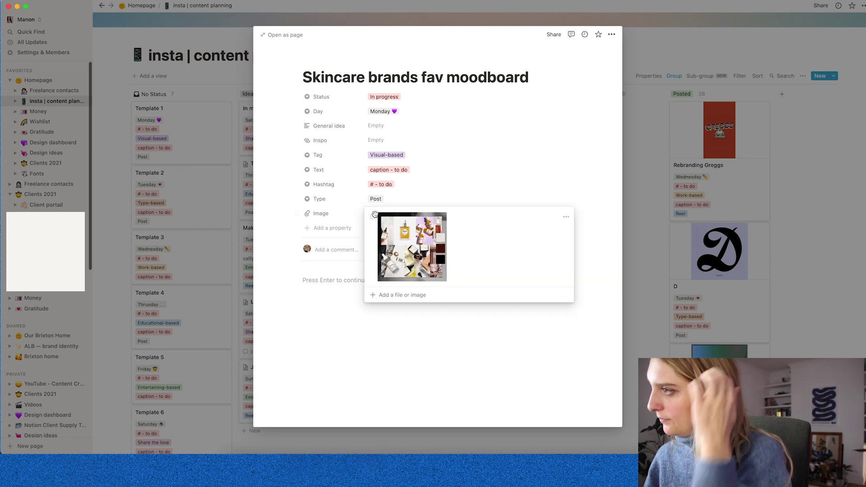
pyautogui.click(406, 248)
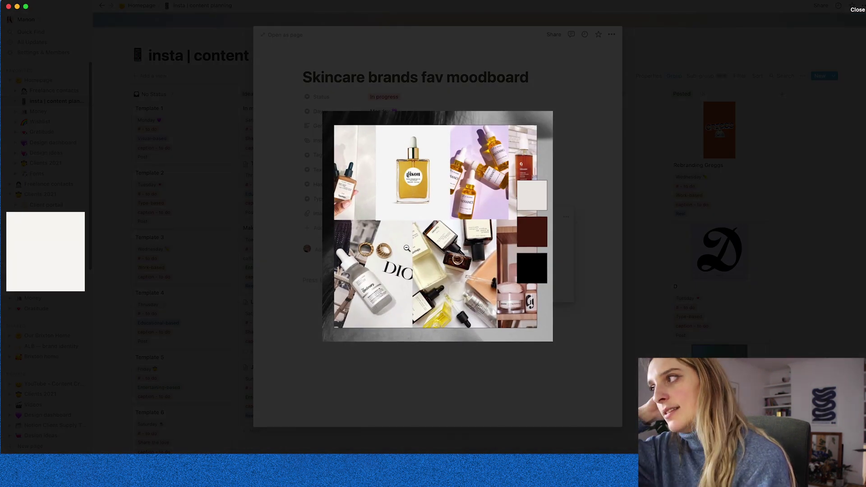
pyautogui.click(359, 77)
pyautogui.click(648, 92)
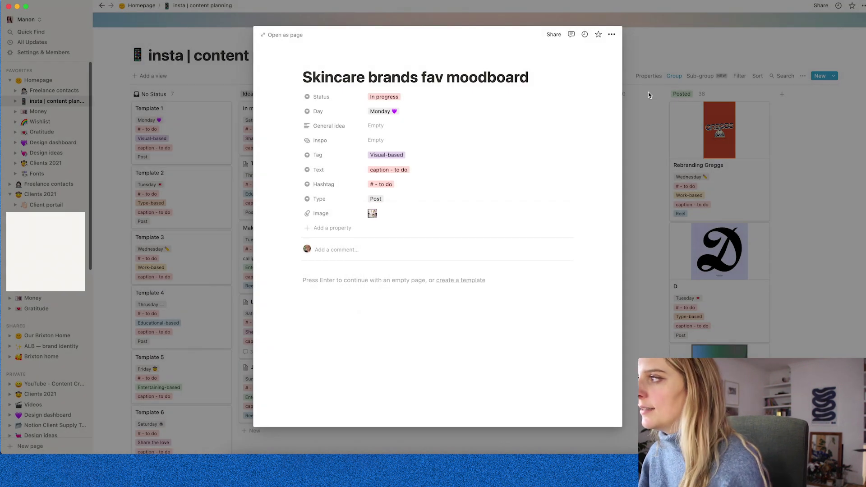
pyautogui.click(639, 66)
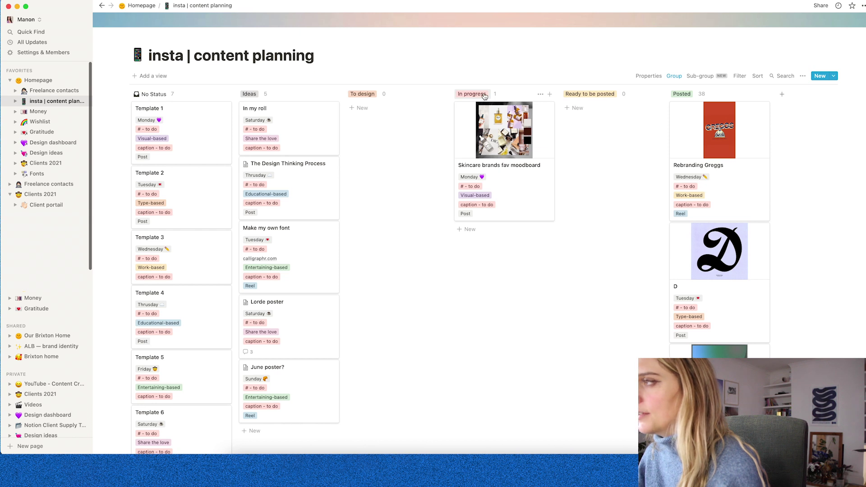
pyautogui.click(489, 128)
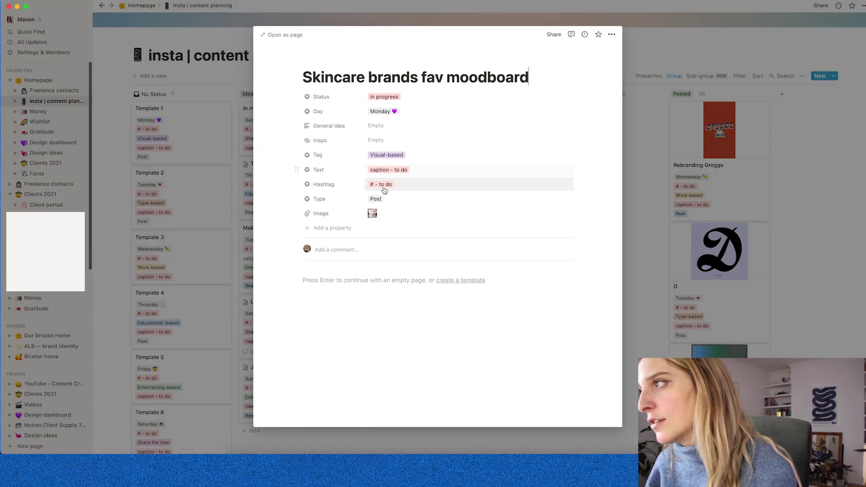
pyautogui.click(664, 145)
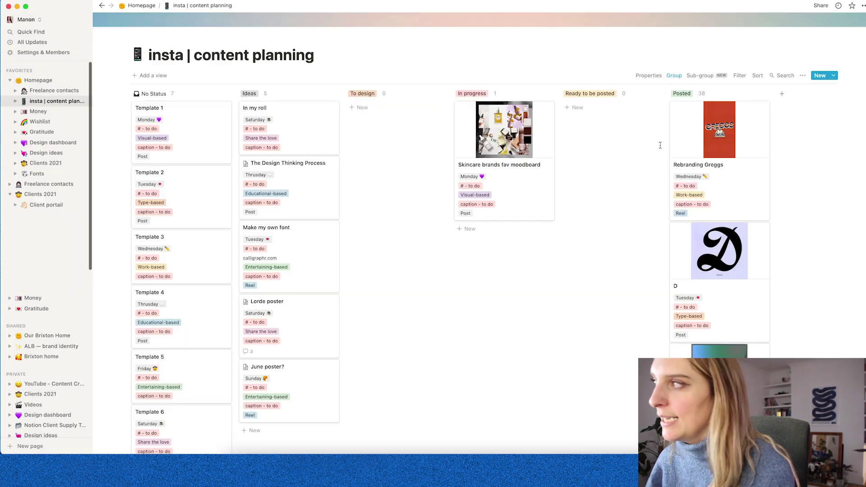
# - Move the Skincare brands fav moodboard card to Ready to be posted and back to In progress
pyautogui.moveTo(469, 115); pyautogui.dragTo(568, 155)
pyautogui.moveTo(604, 131); pyautogui.dragTo(401, 183)
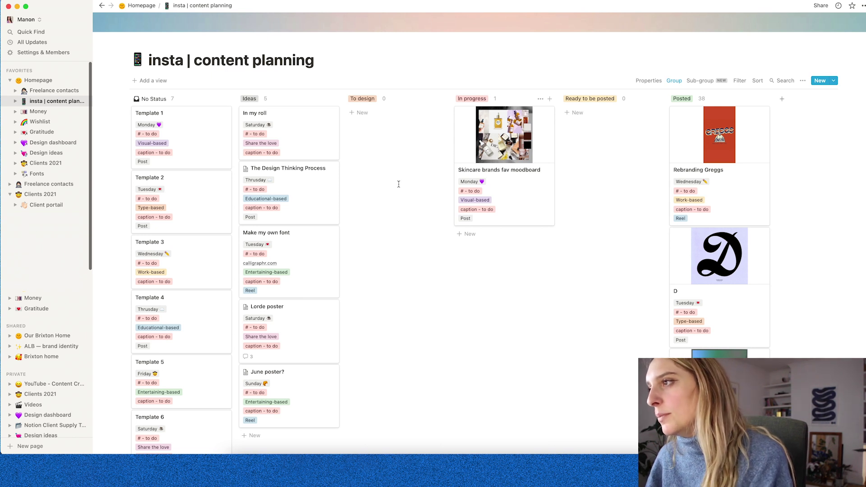
# - Examine the Ideas column and the cards in the Posted column of the content planning board
pyautogui.scroll(1, 315, 166)
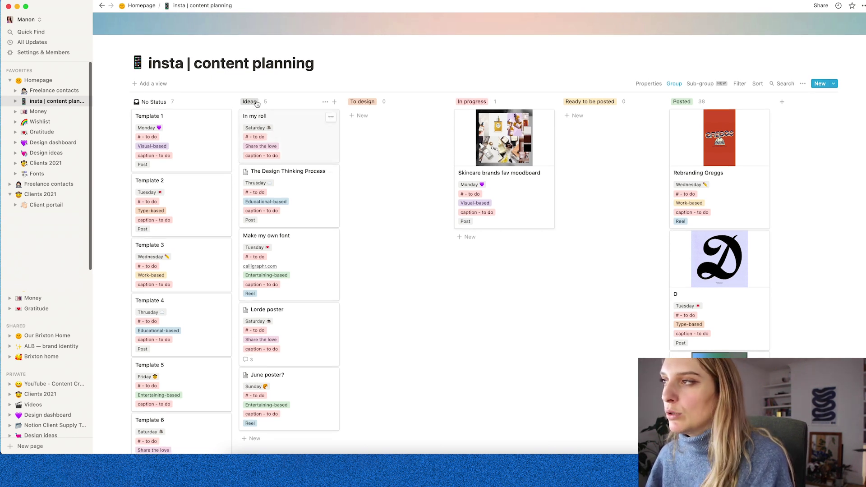
pyautogui.scroll(2, 284, 135)
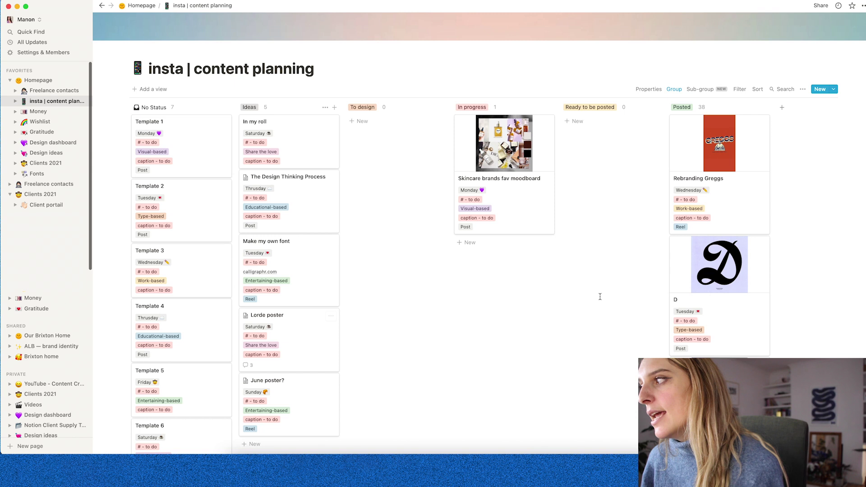
pyautogui.scroll(-15, 651, 289)
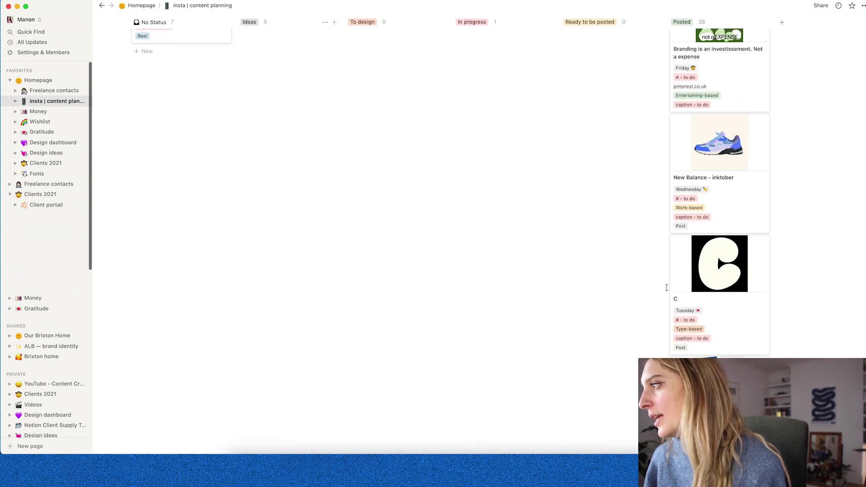
pyautogui.scroll(15, 667, 288)
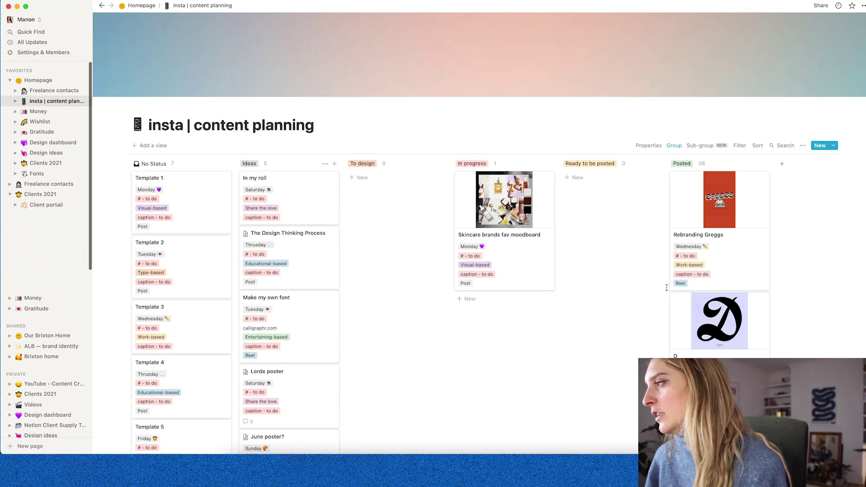